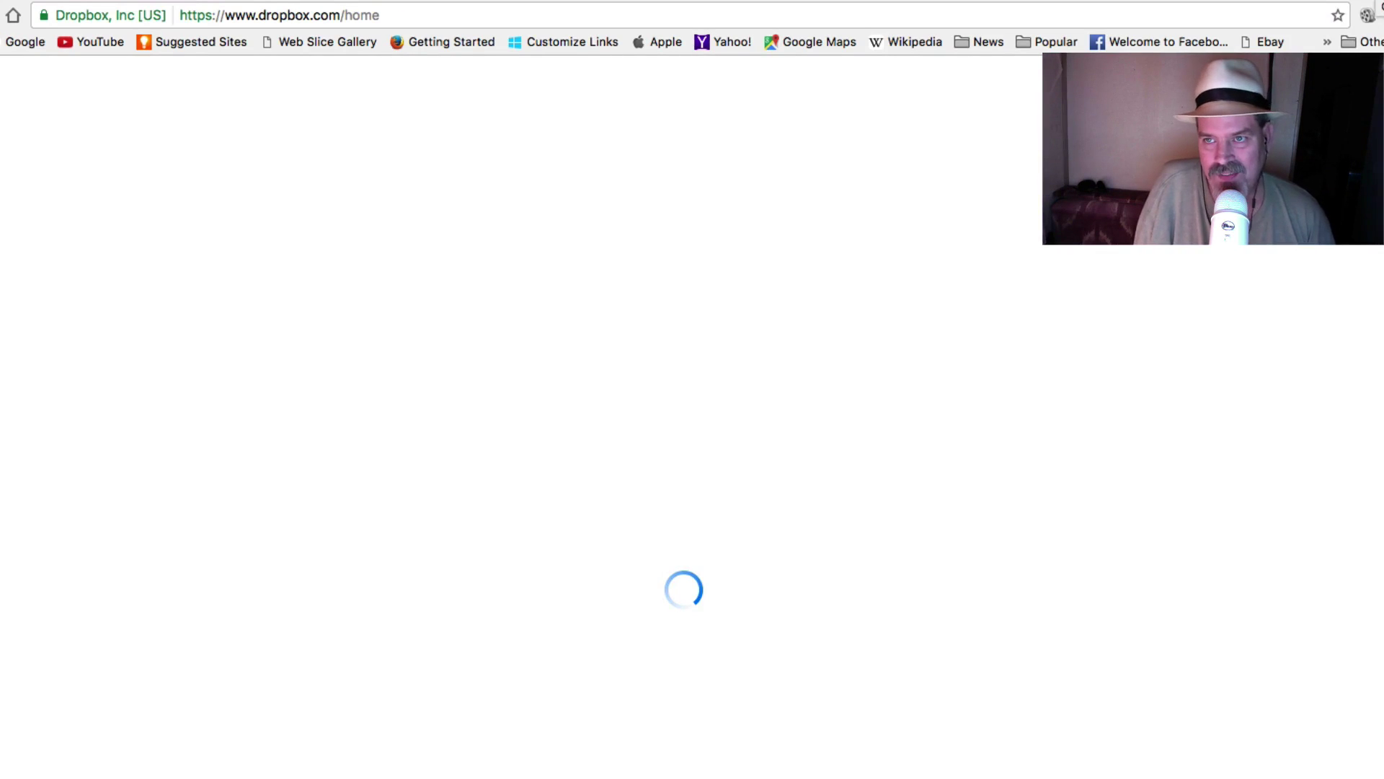
- Confirm the Dropbox Blobs folder holds the blobs zip, then minimize that Finder window
key(super+w)
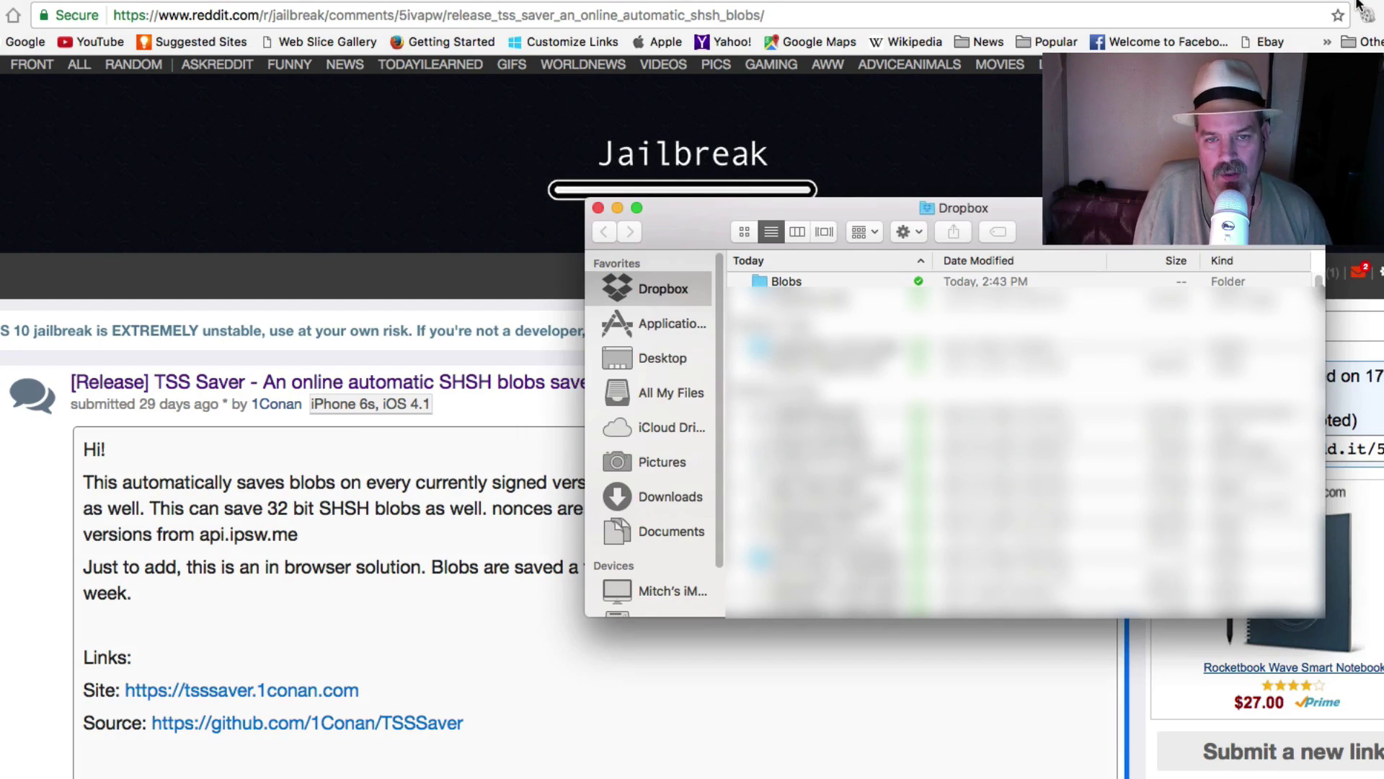
click(908, 232)
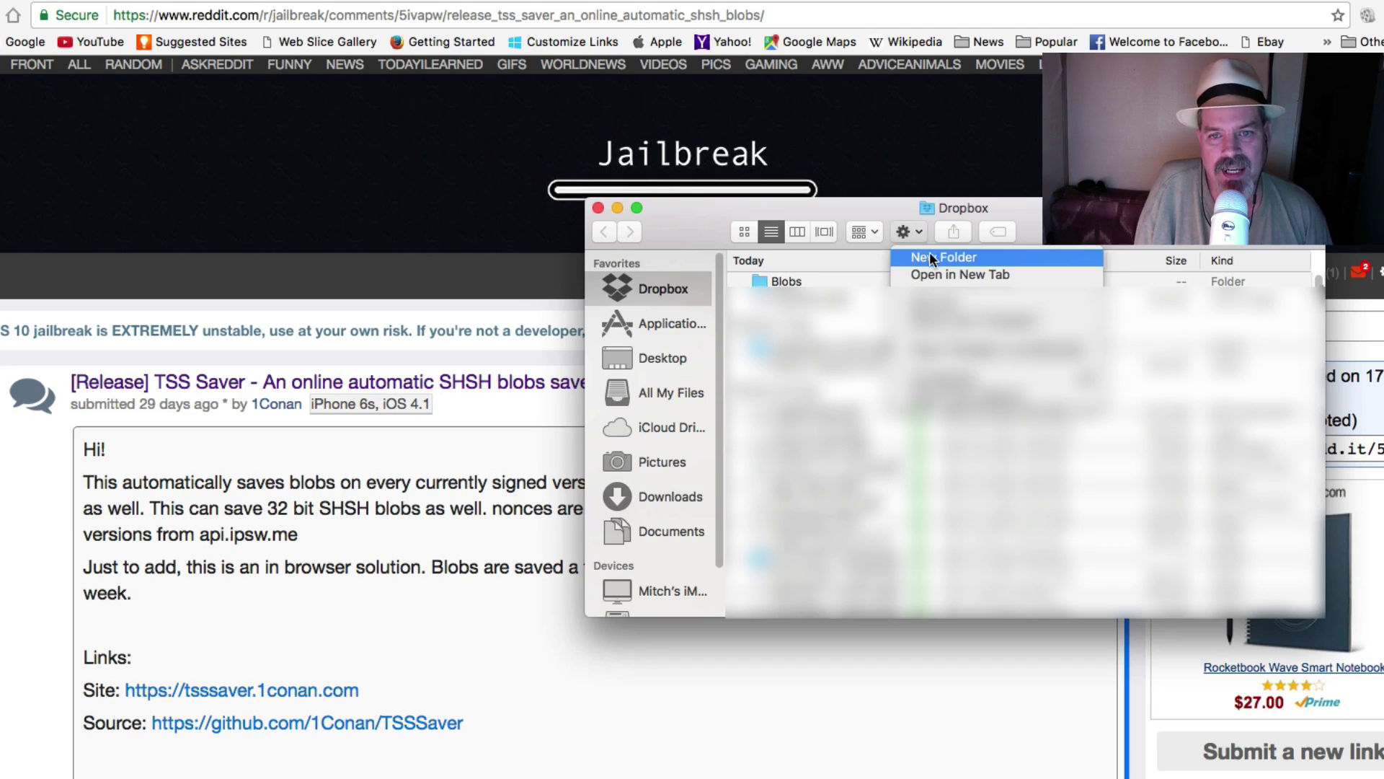
click(824, 275)
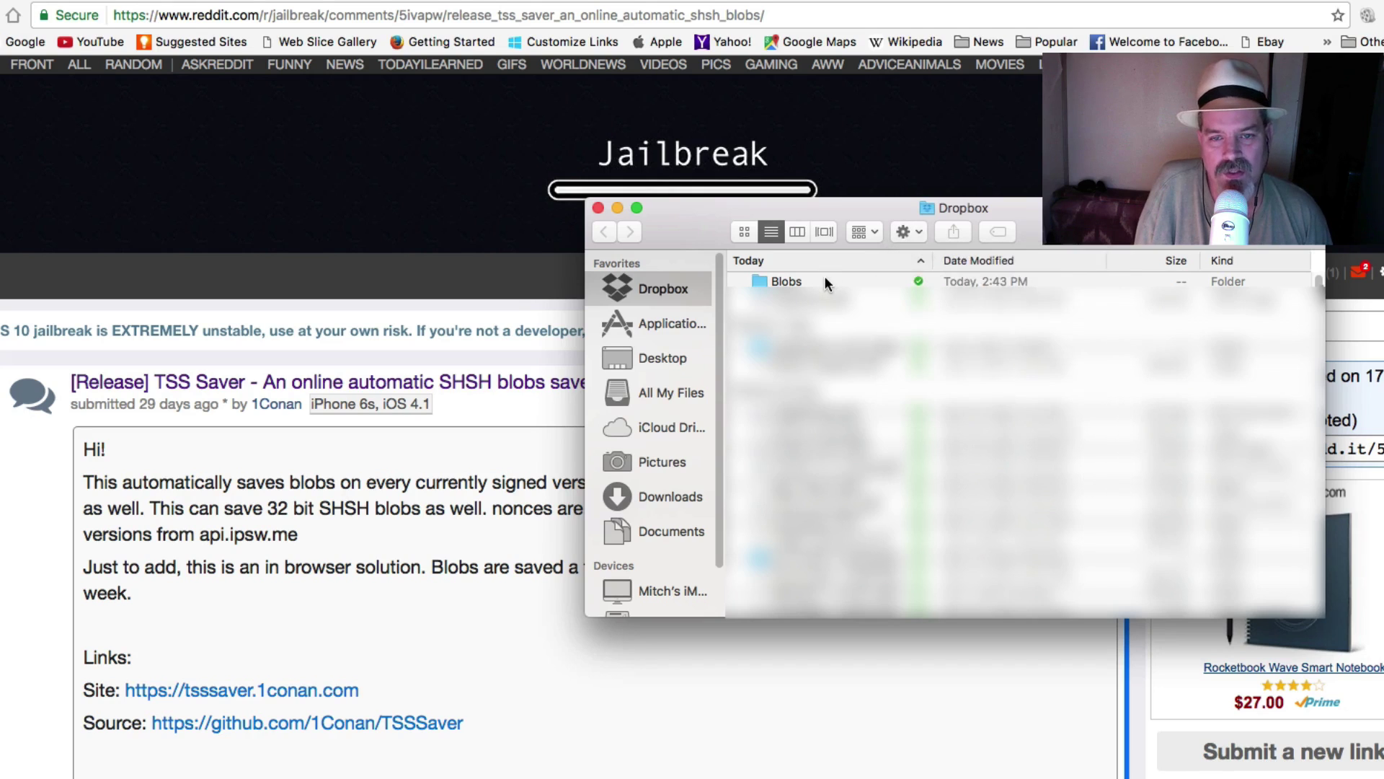
double_click(773, 279)
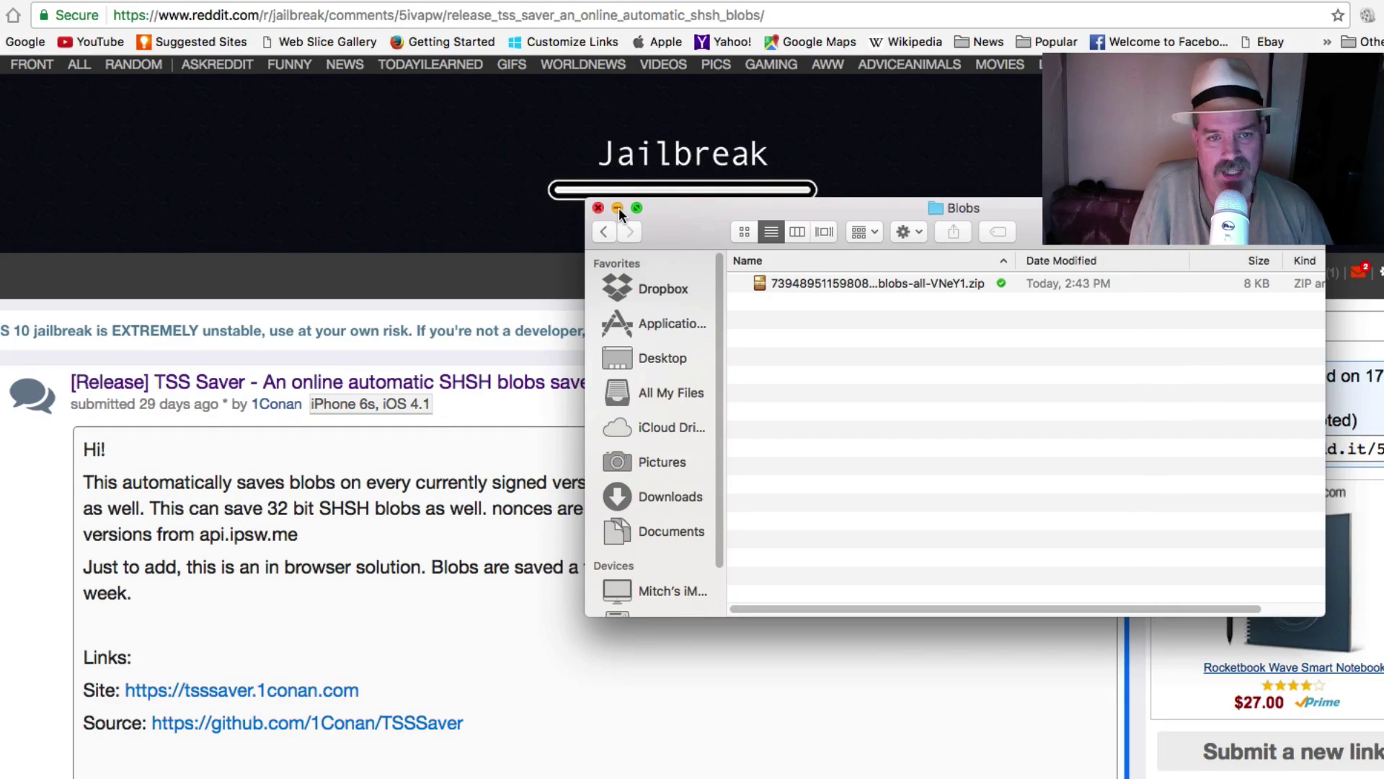
click(619, 208)
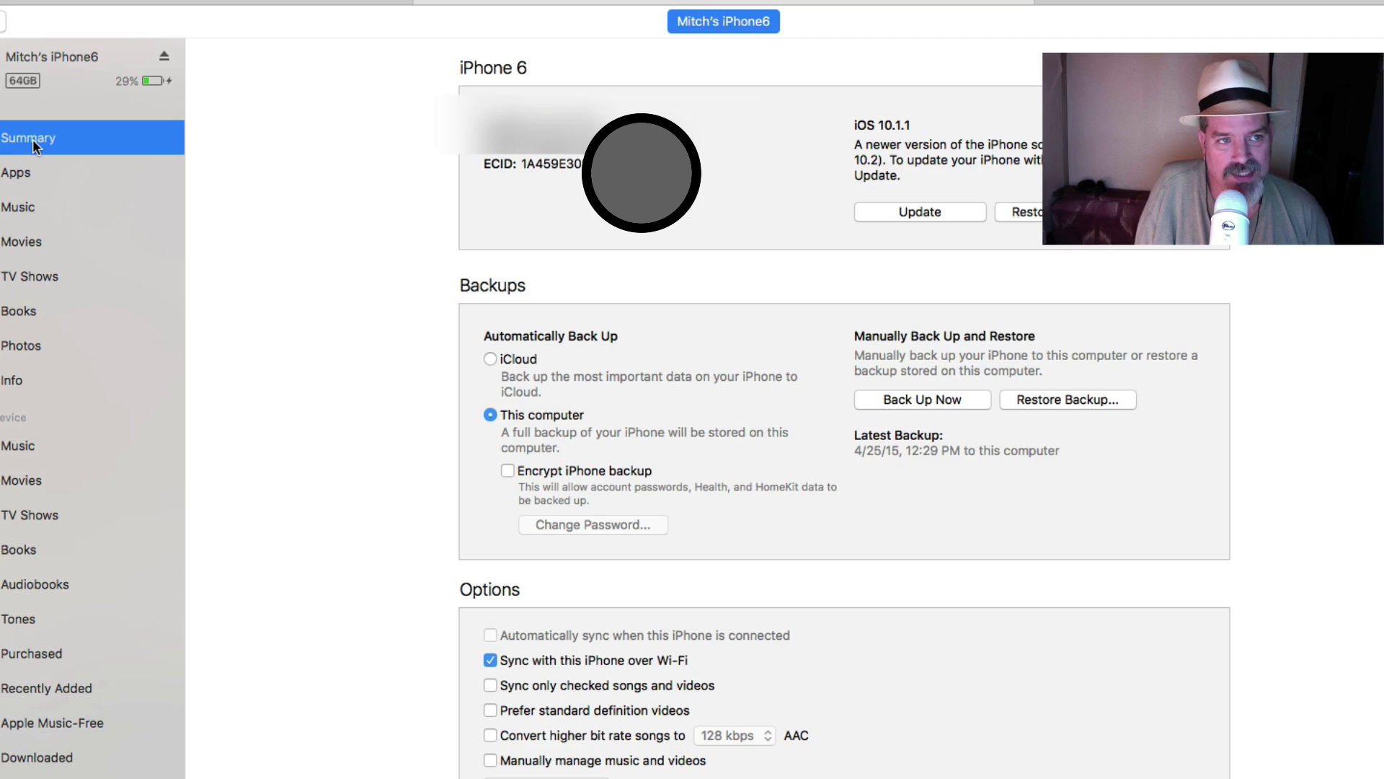
- Cycle the iPhone 6 Summary identifier past model, serial number and UDID until the ECID shows
click(539, 162)
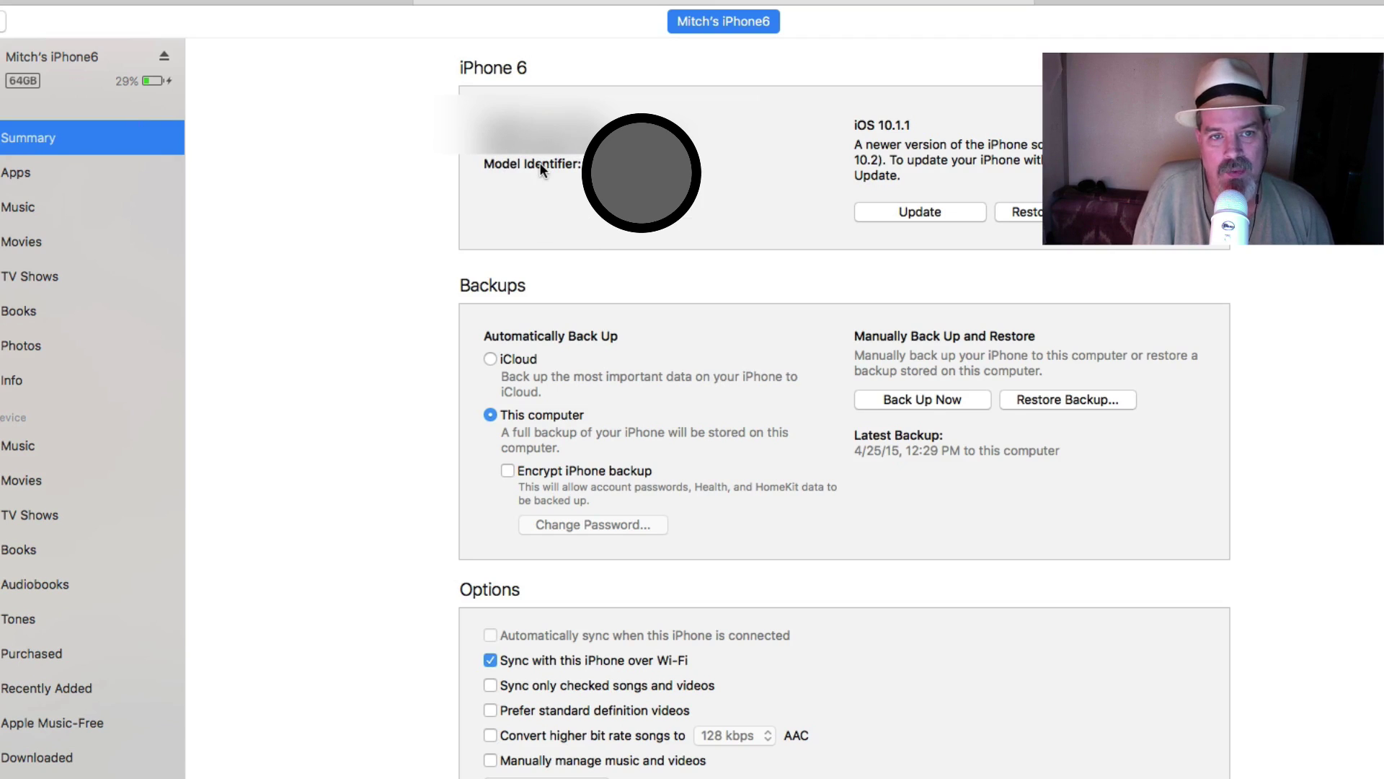
click(541, 165)
click(541, 165)
click(541, 164)
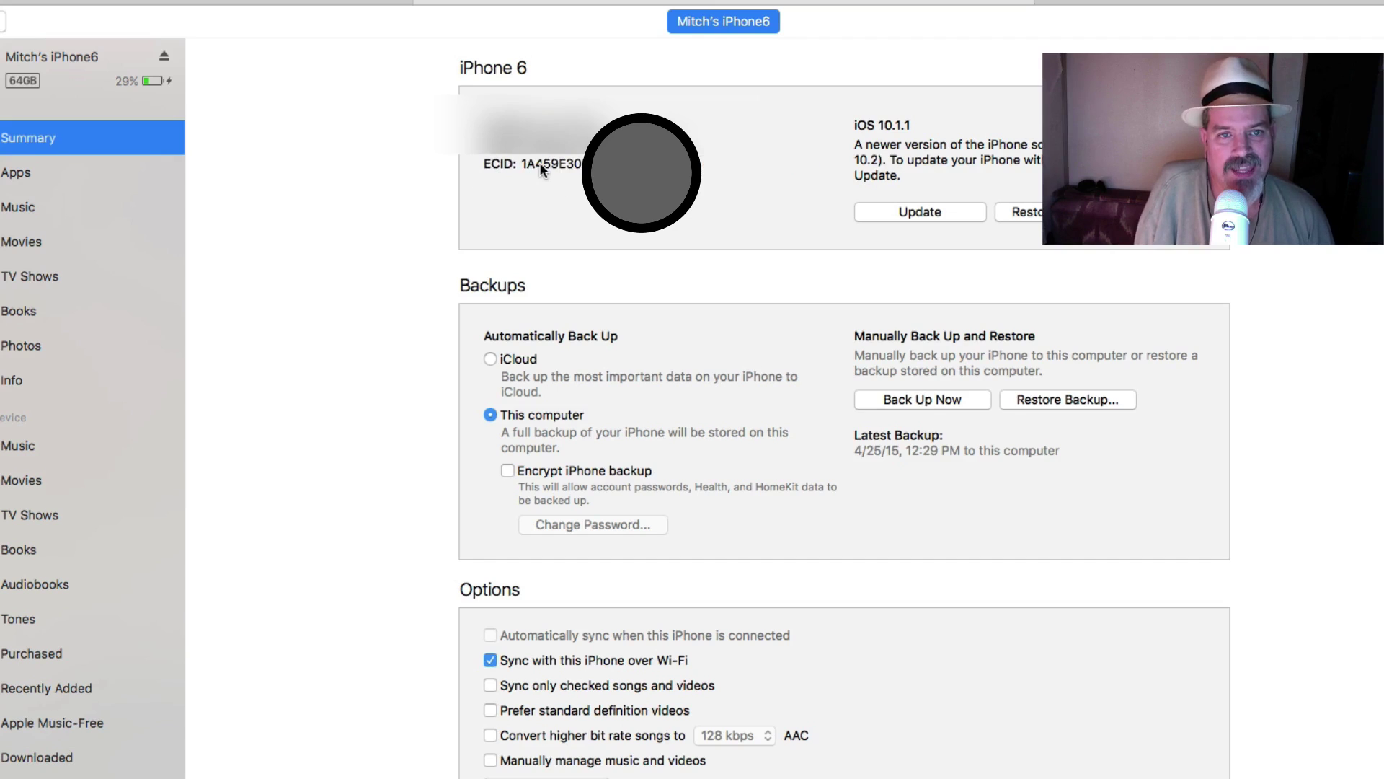
click(541, 165)
click(541, 164)
click(541, 164)
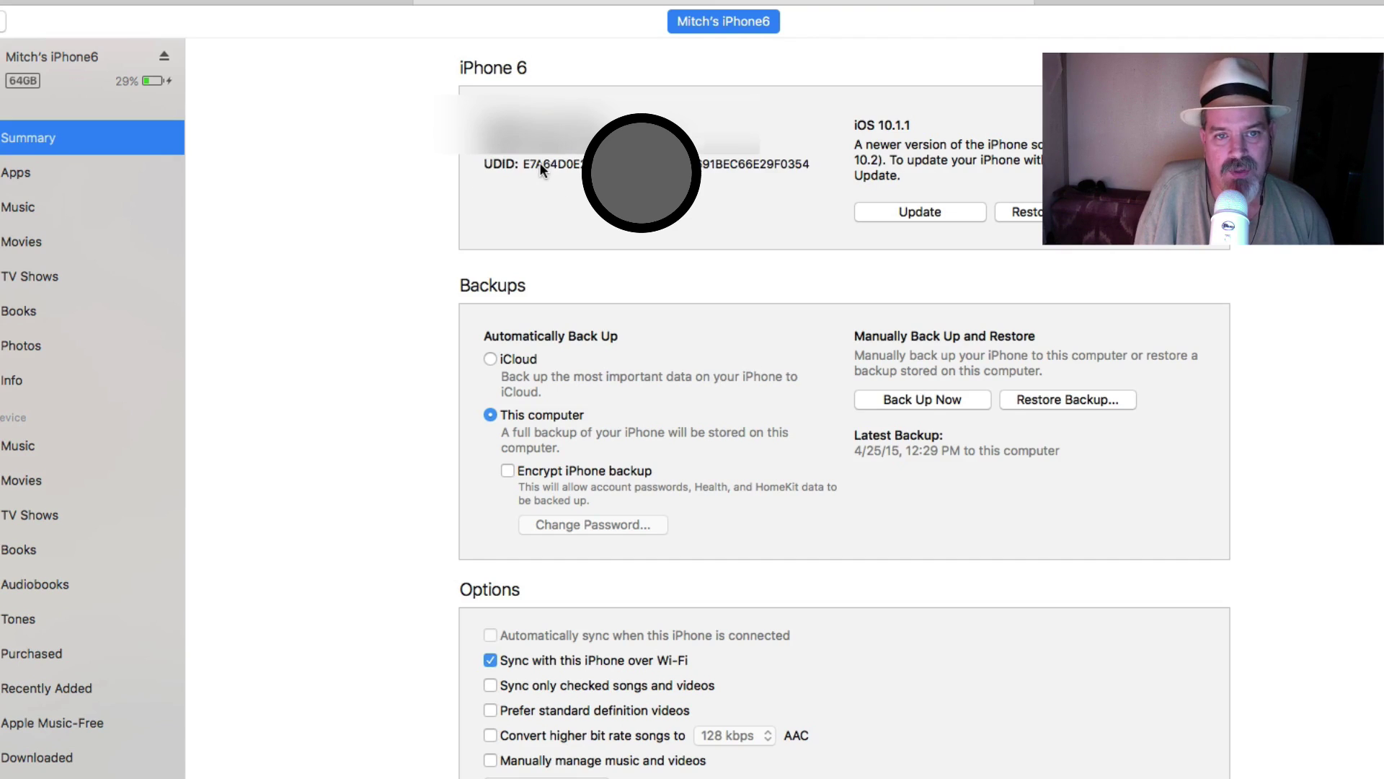
click(541, 165)
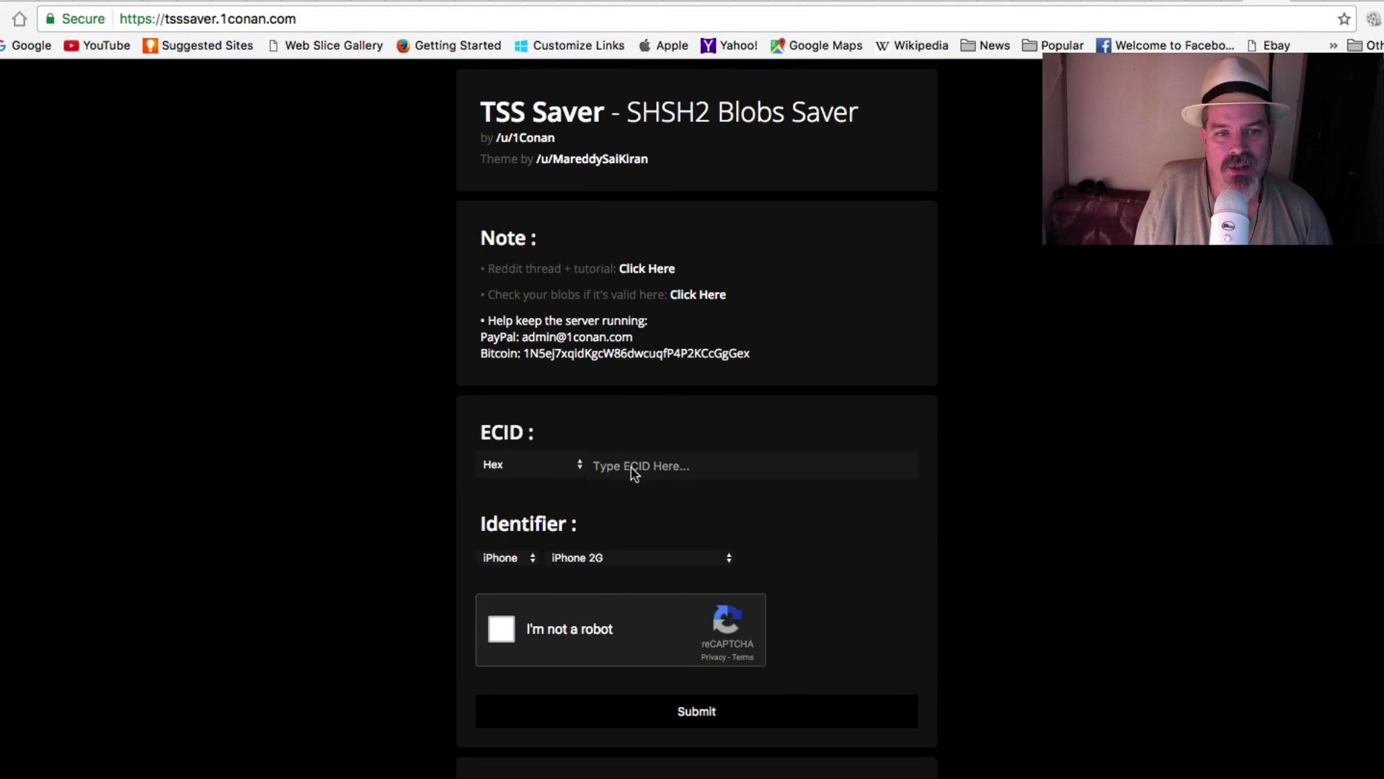
- Paste the iPhone's ECID into the ECID field, keeping the Hex format
click(579, 470)
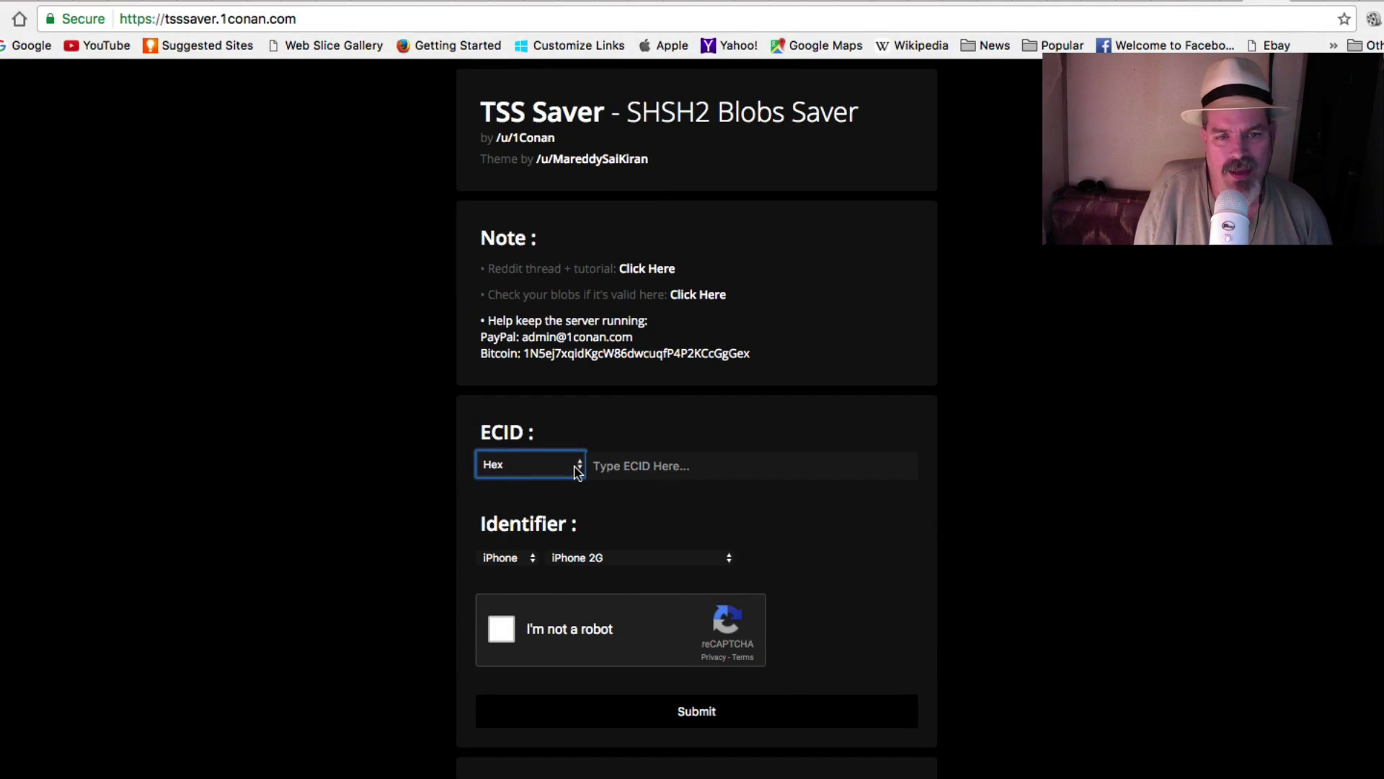
click(618, 466)
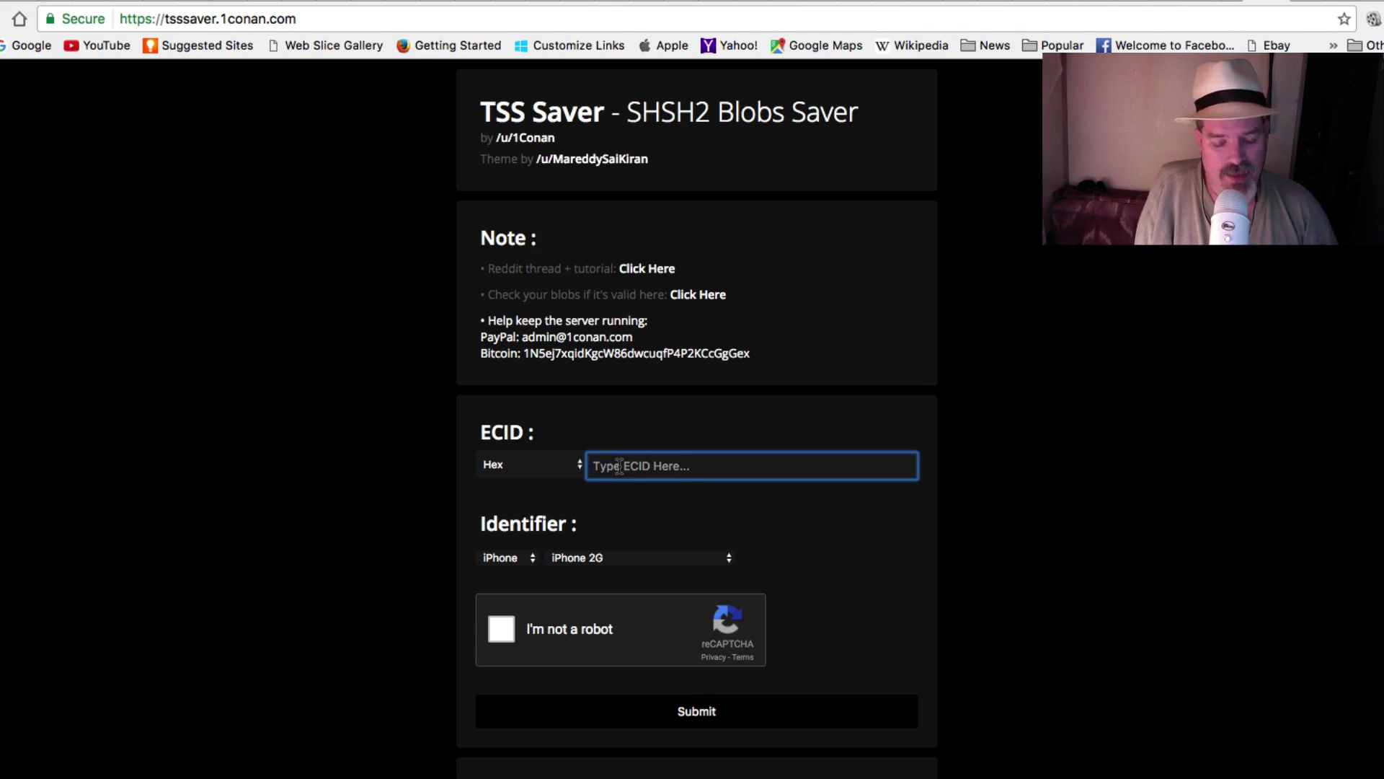
key(super+v)
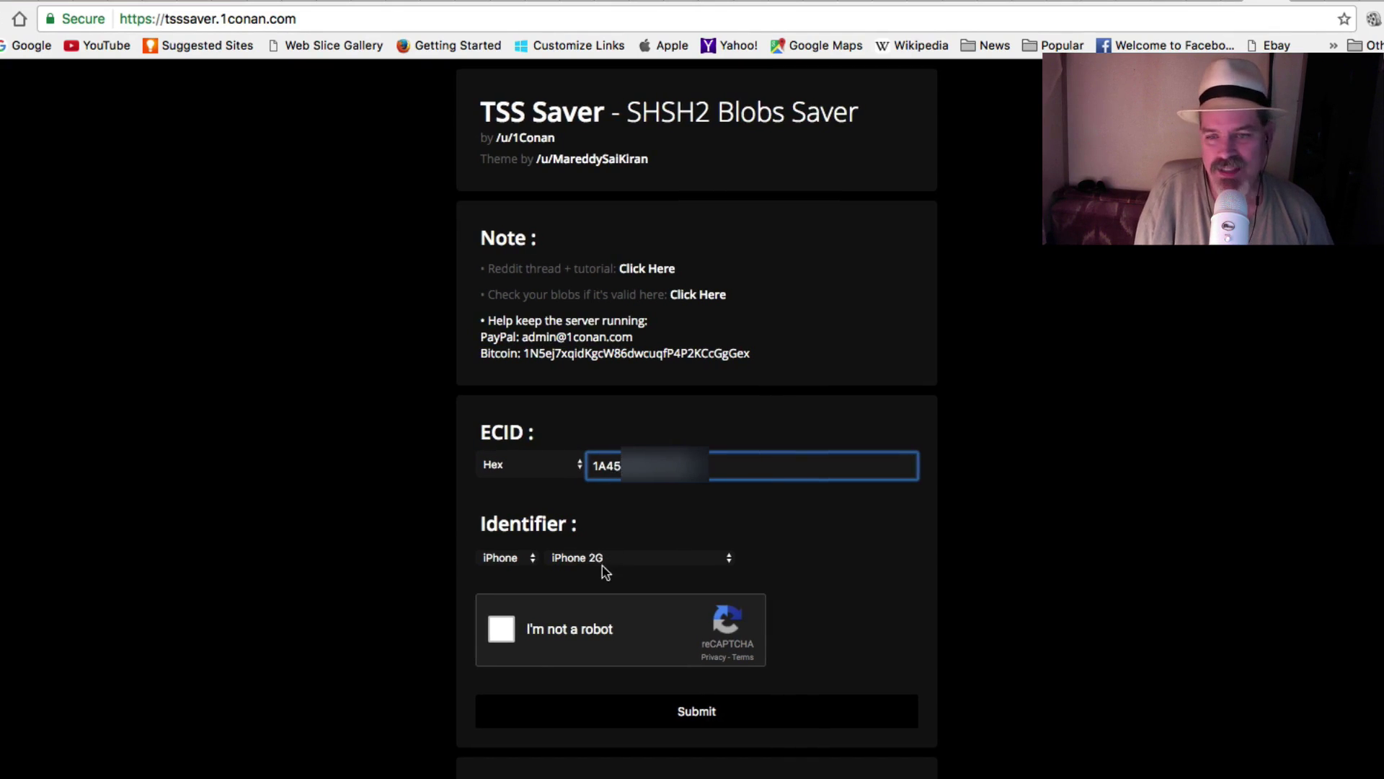
- Select iPhone 6 as the model, pass the not-a-robot check, and submit the form
click(696, 559)
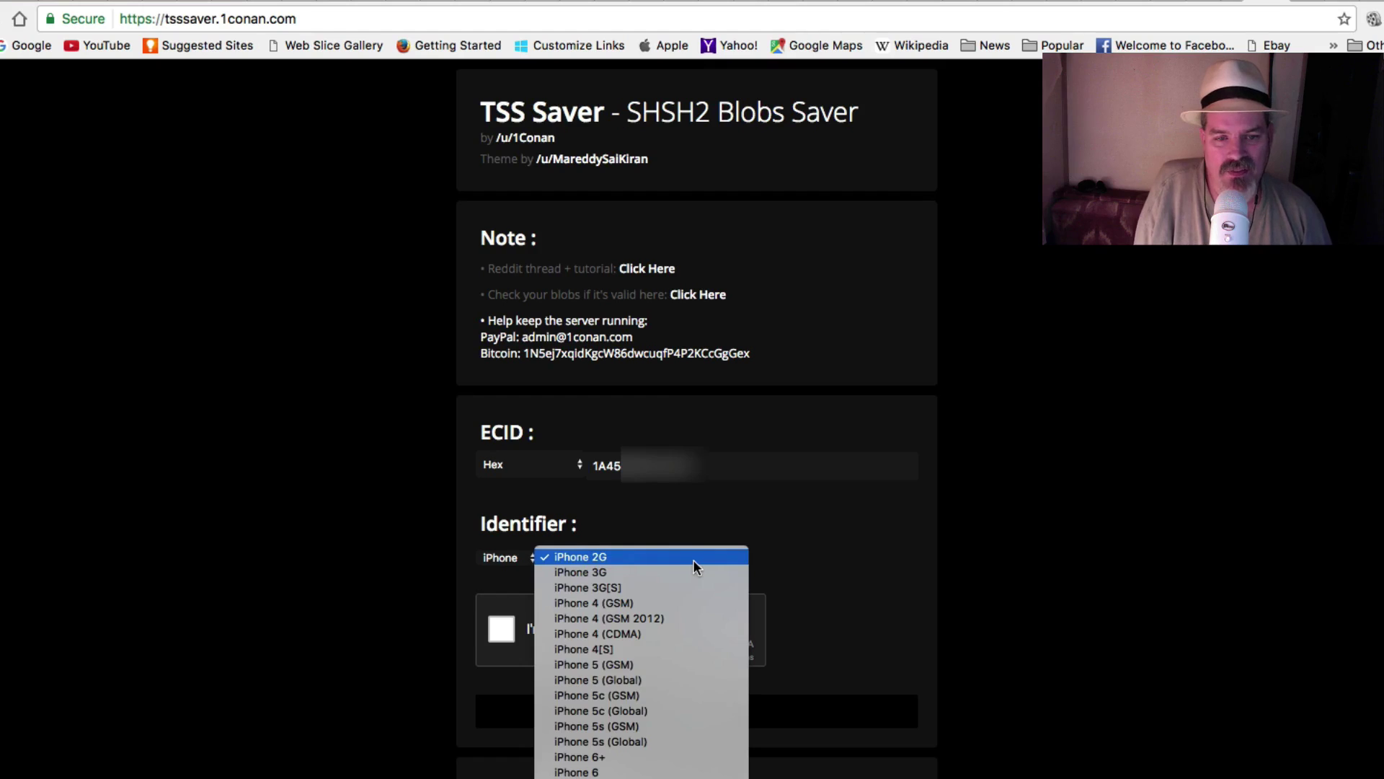
click(634, 772)
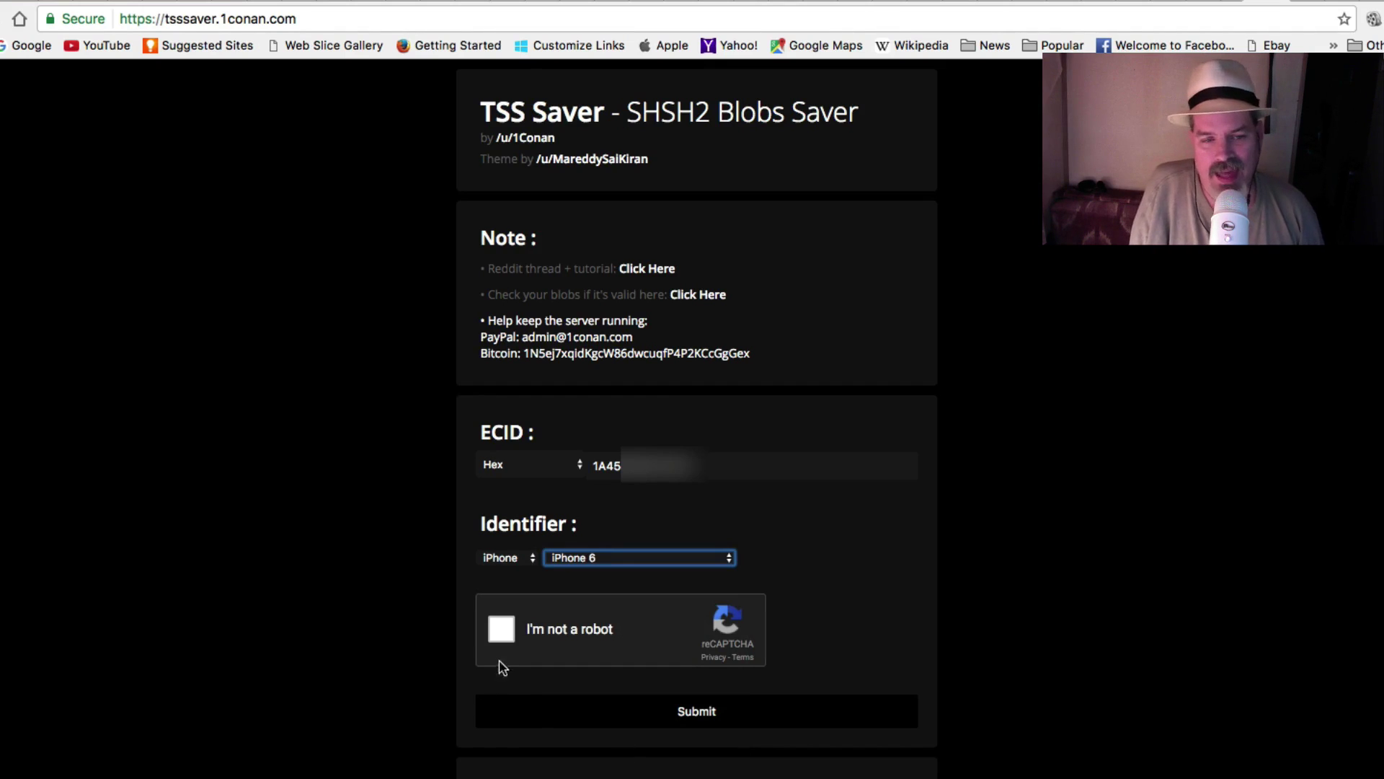
scroll(498, 635, down, 1)
click(670, 555)
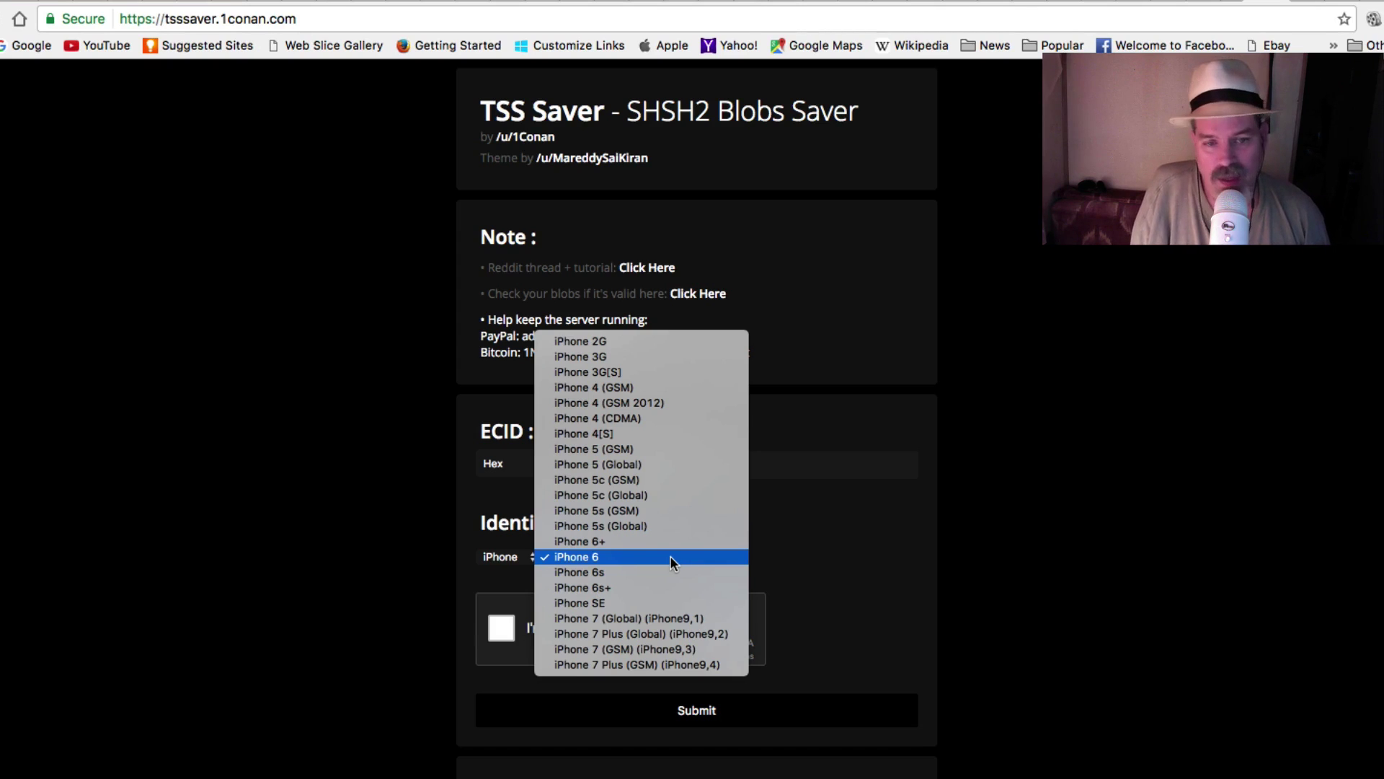
click(670, 559)
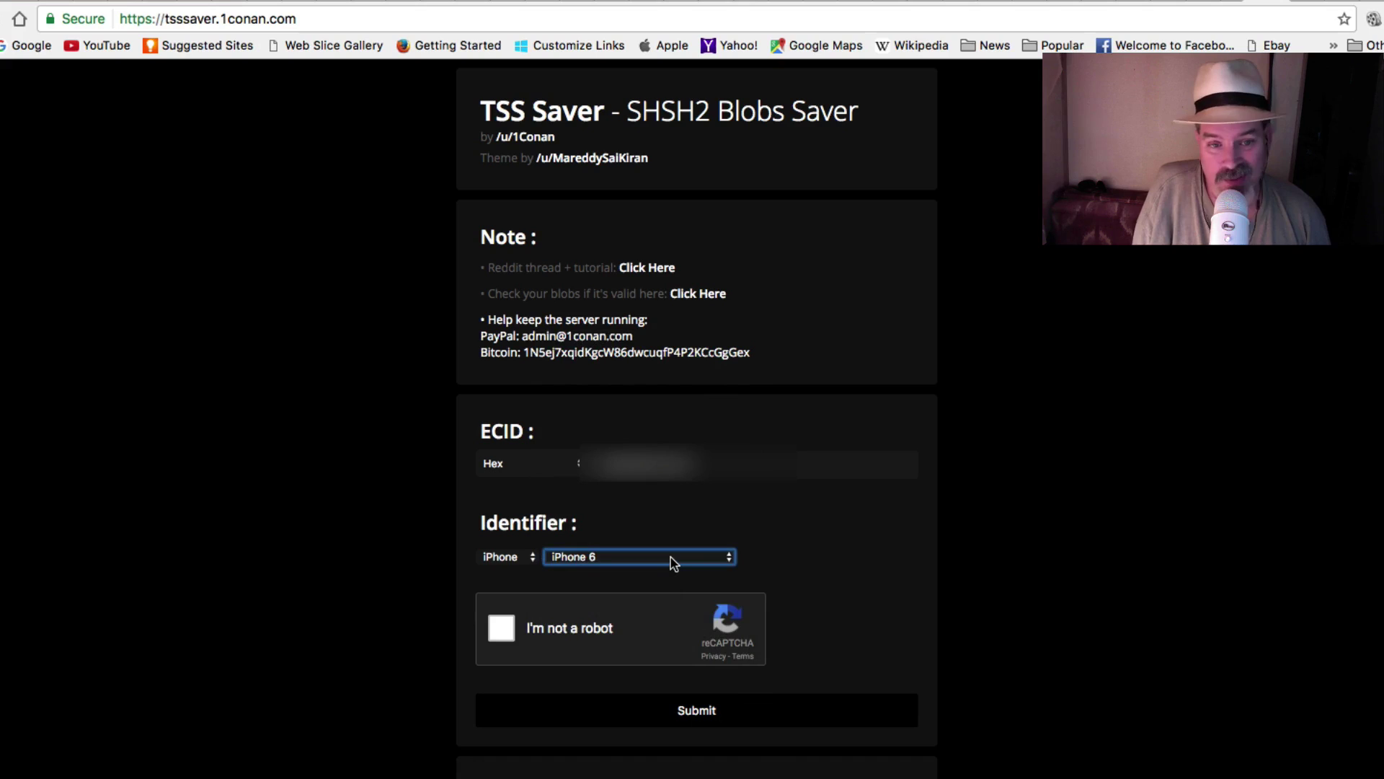
click(502, 633)
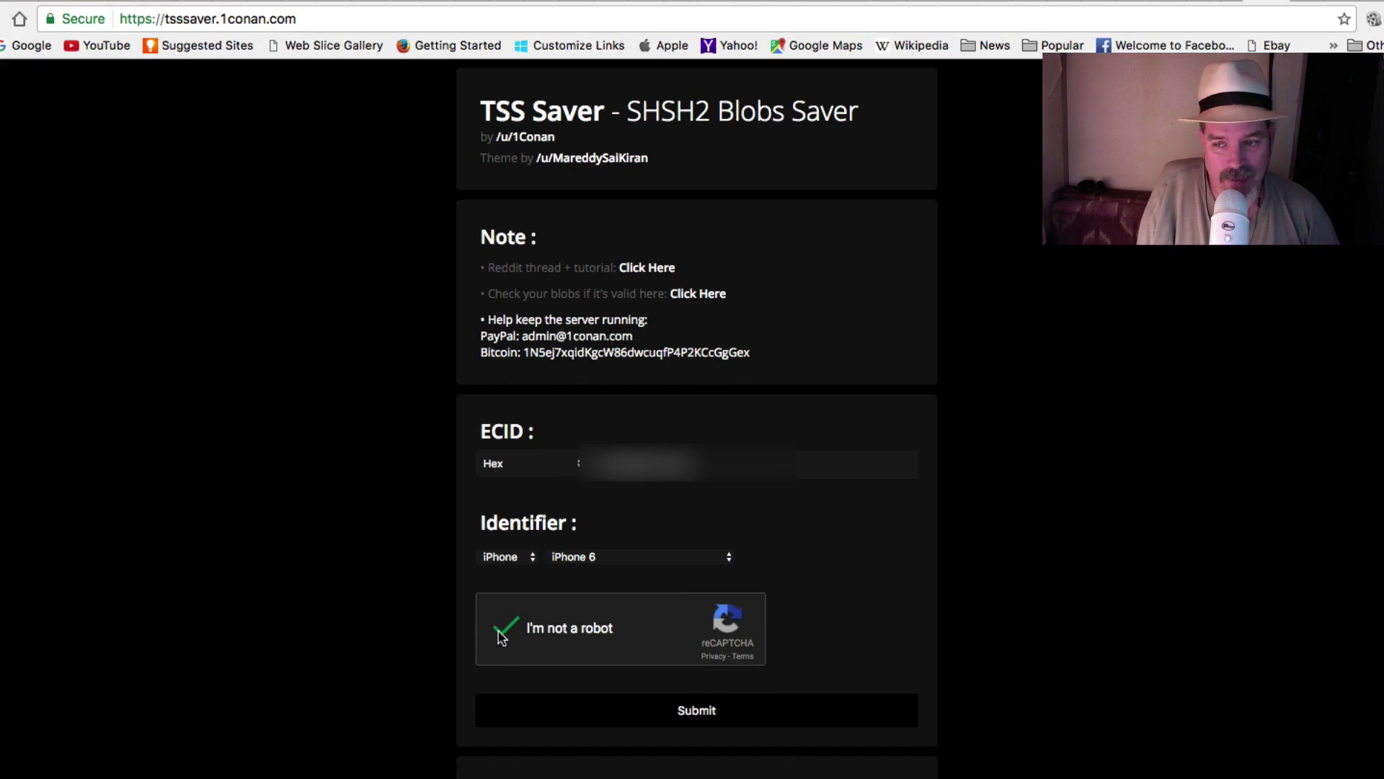
click(702, 723)
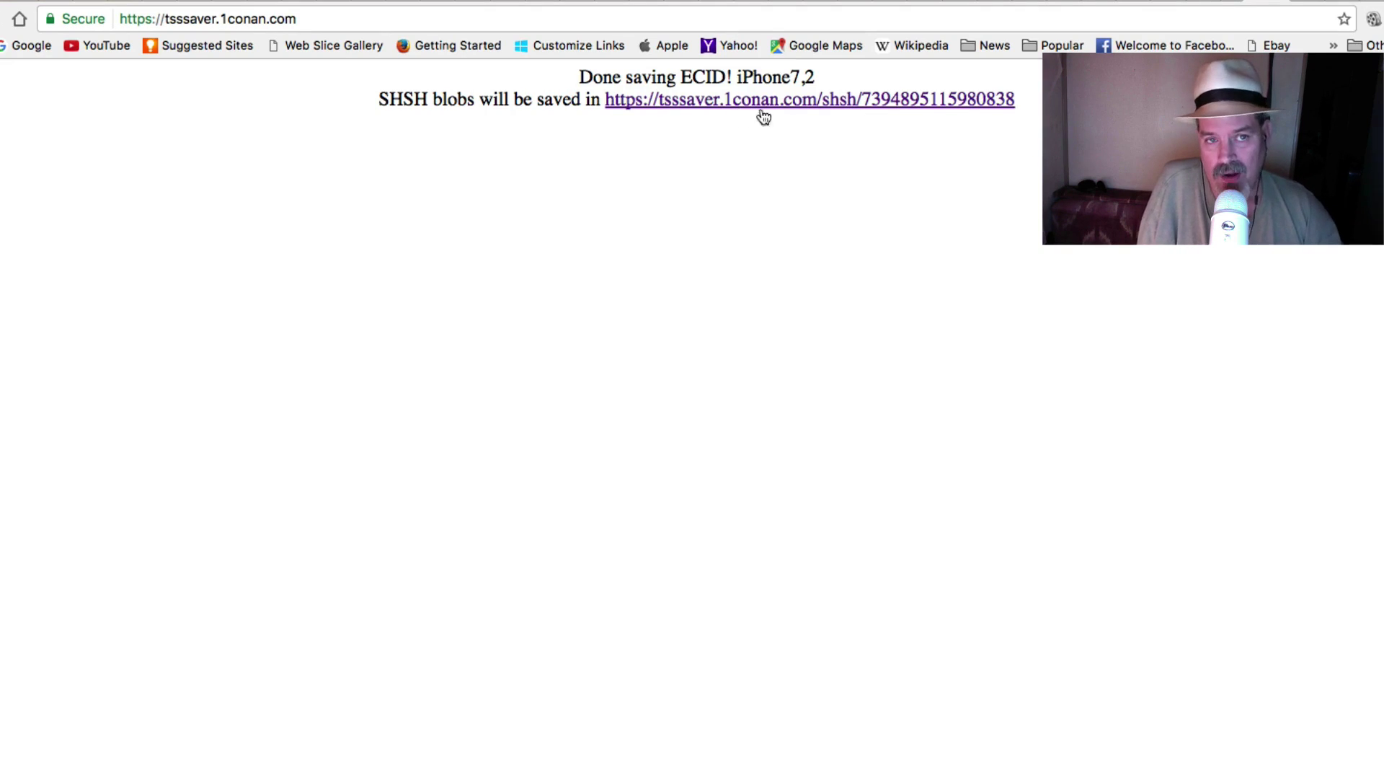
- Follow the tsssaver.1conan.com/shsh/ link to this ECID's saved SHSH blobs listing
click(928, 101)
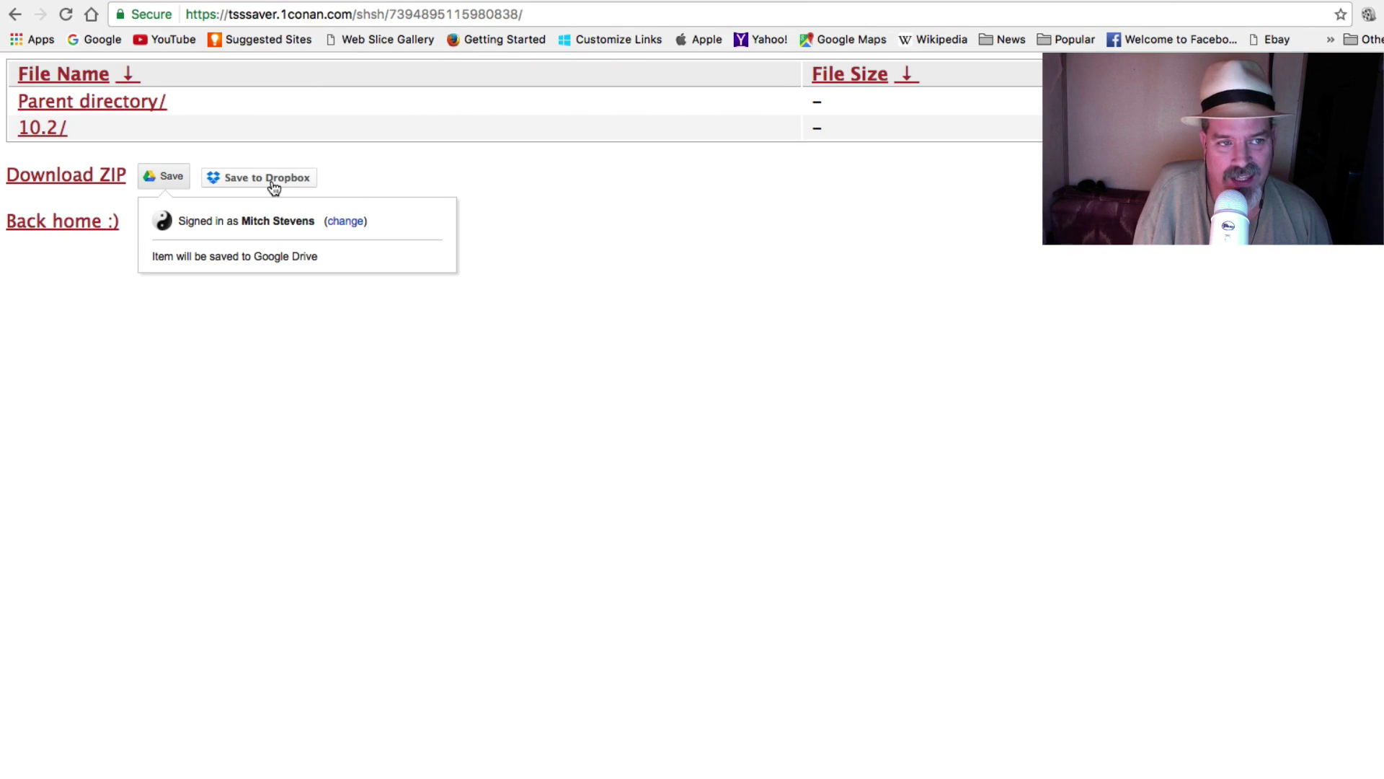
- Save the 10.2 blobs ZIP to Dropbox, choosing the Blobs folder as the location
click(274, 182)
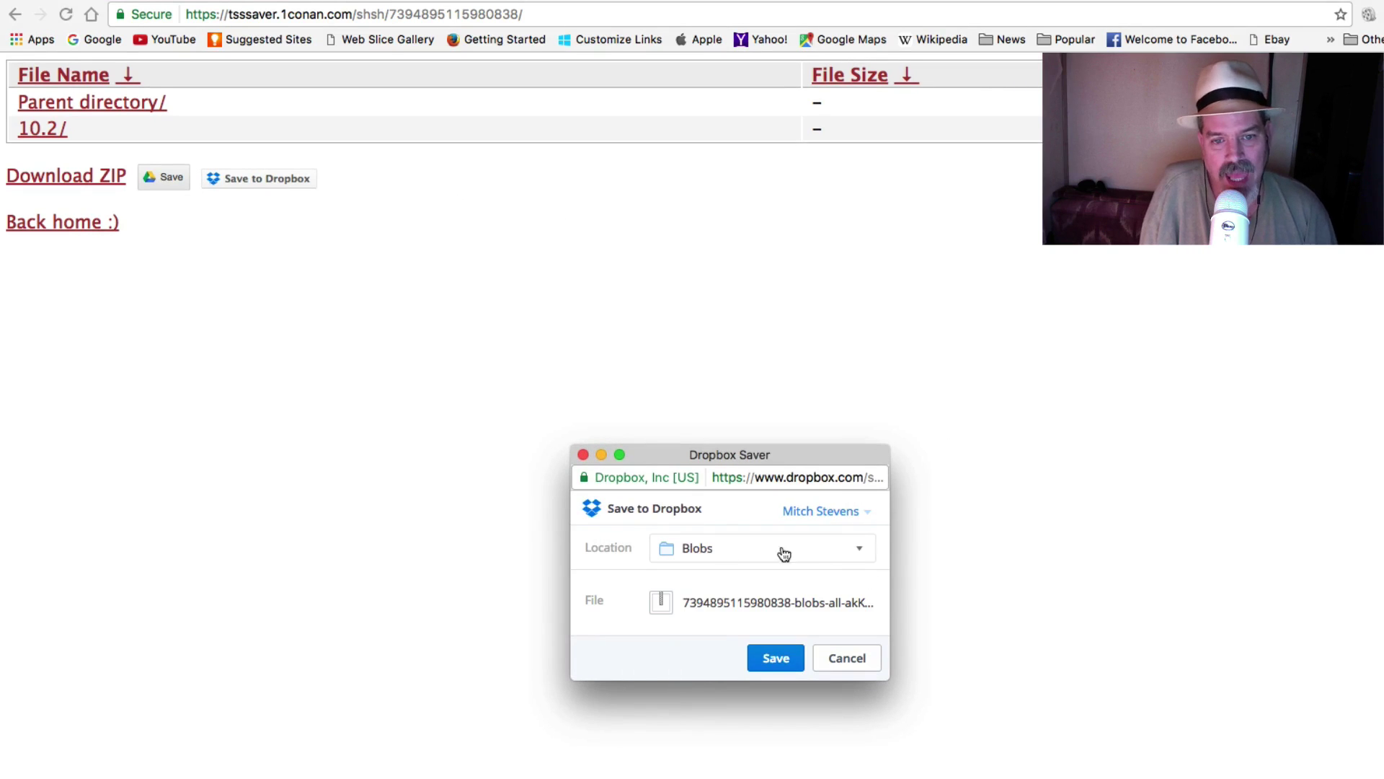
click(838, 550)
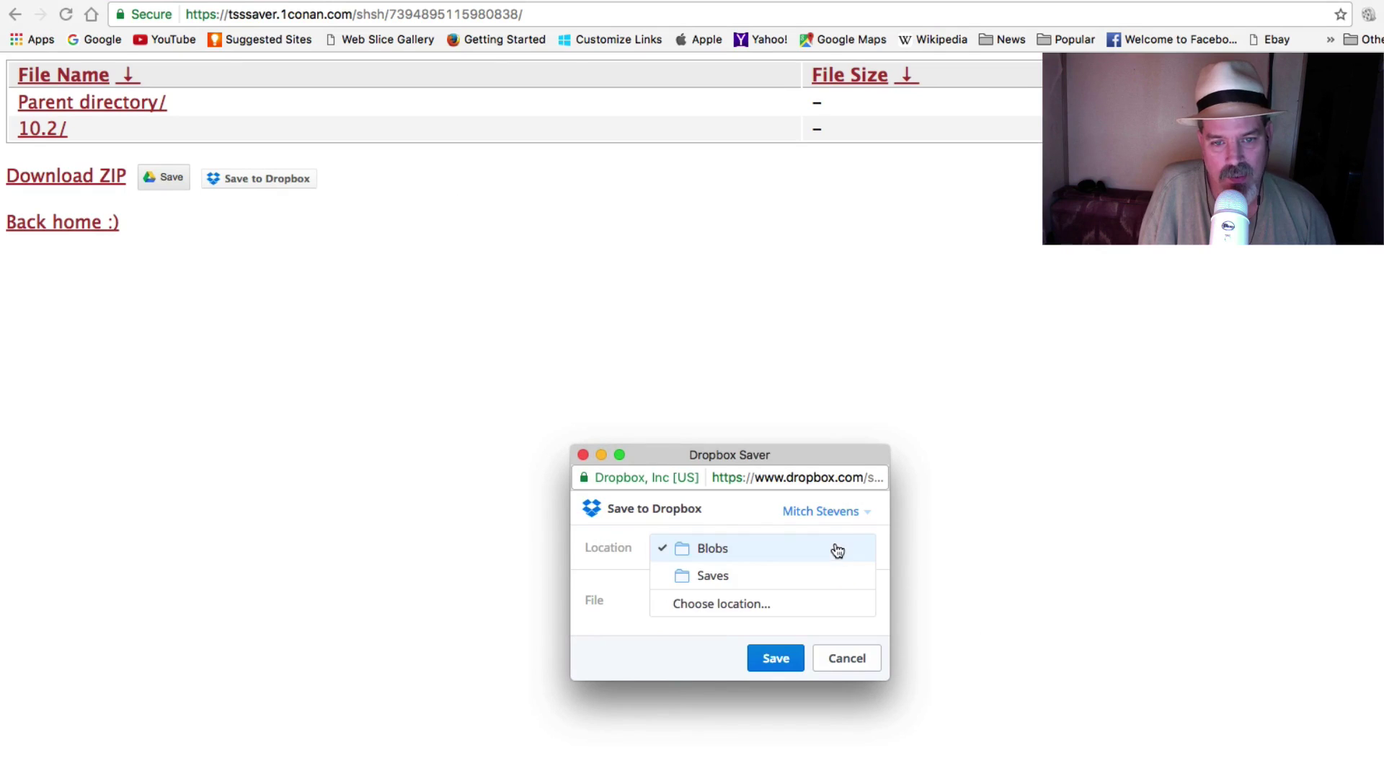
click(732, 604)
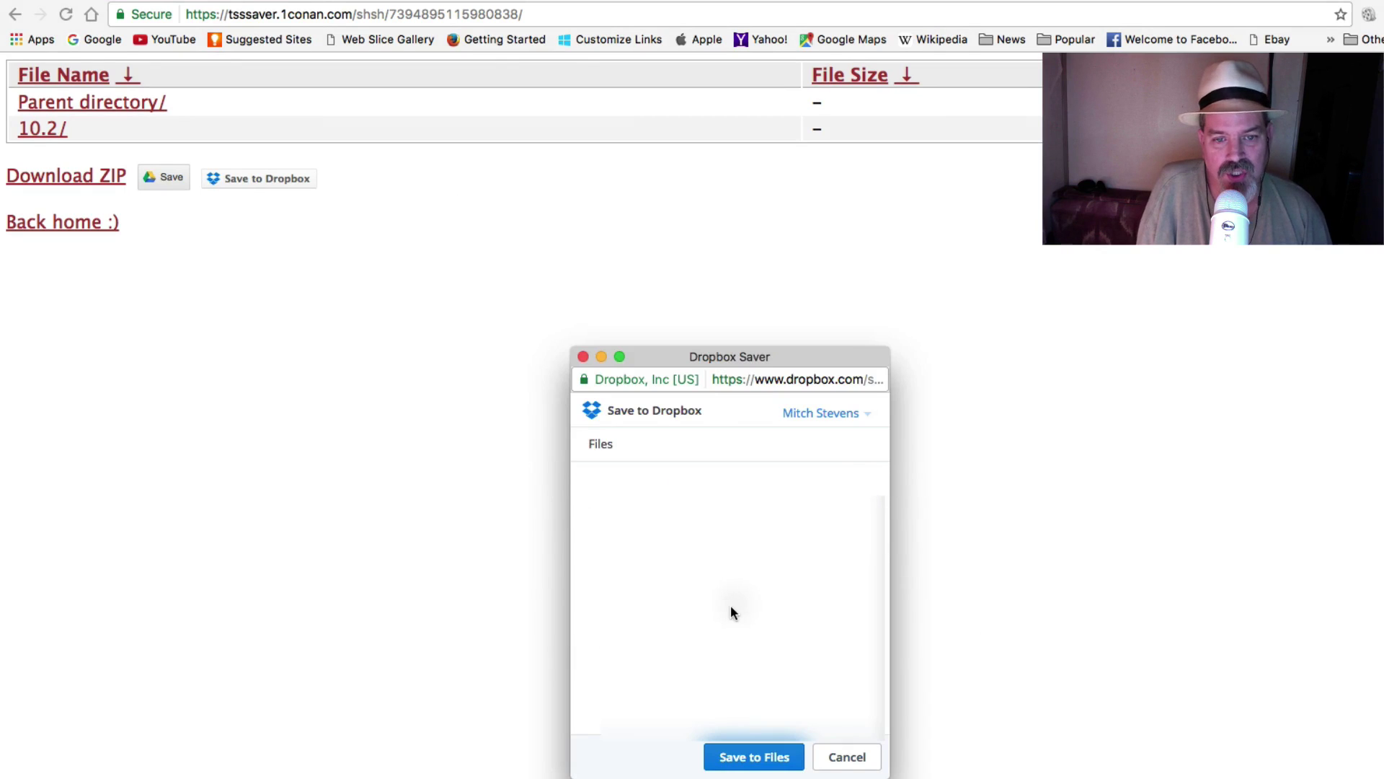
scroll(728, 612, down, 5)
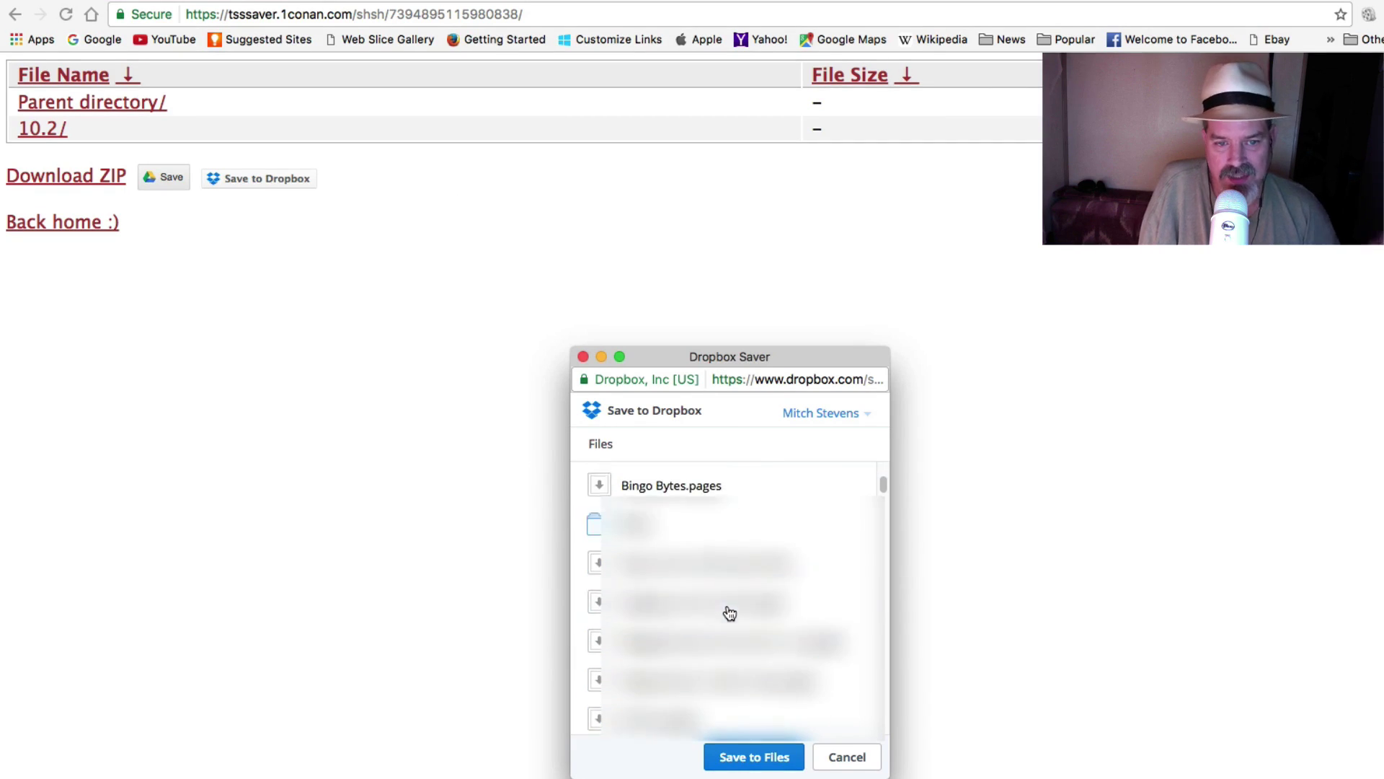
click(742, 477)
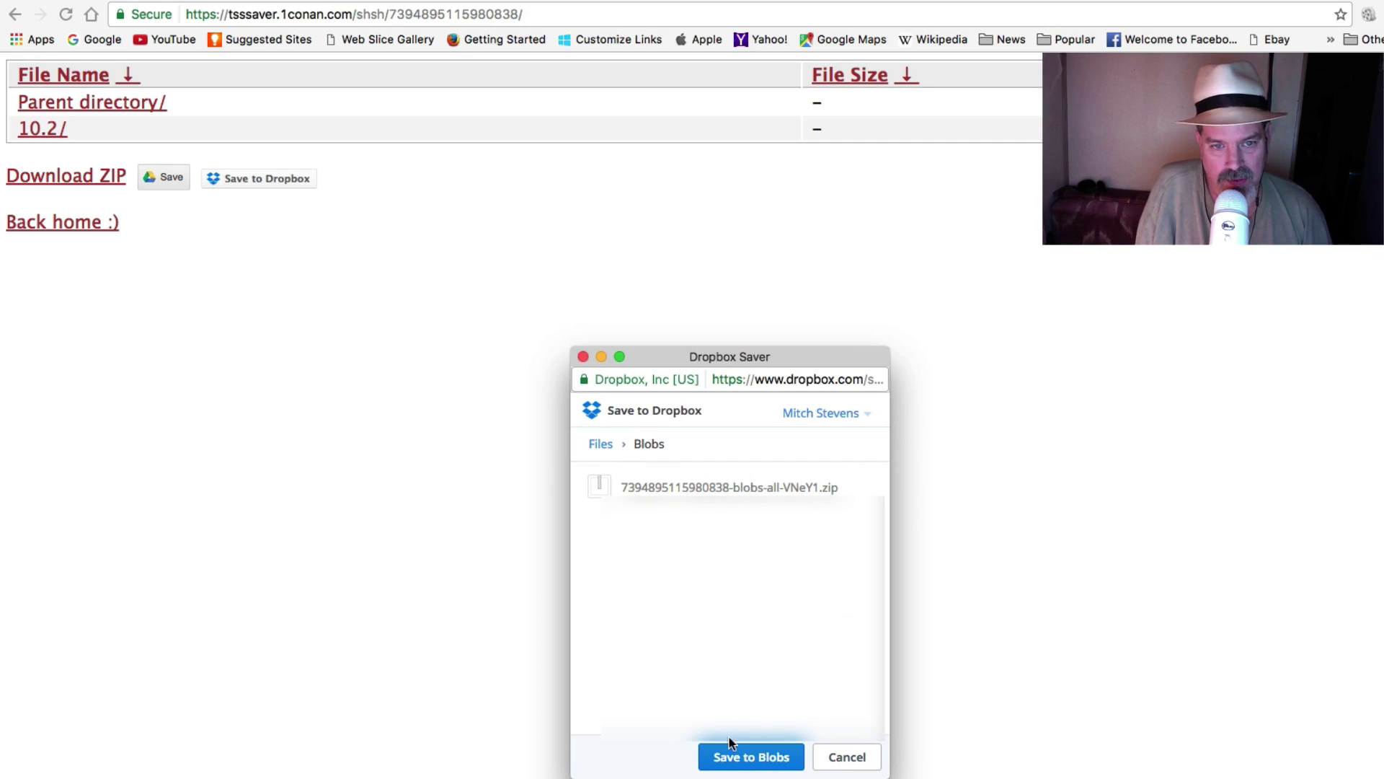
click(736, 763)
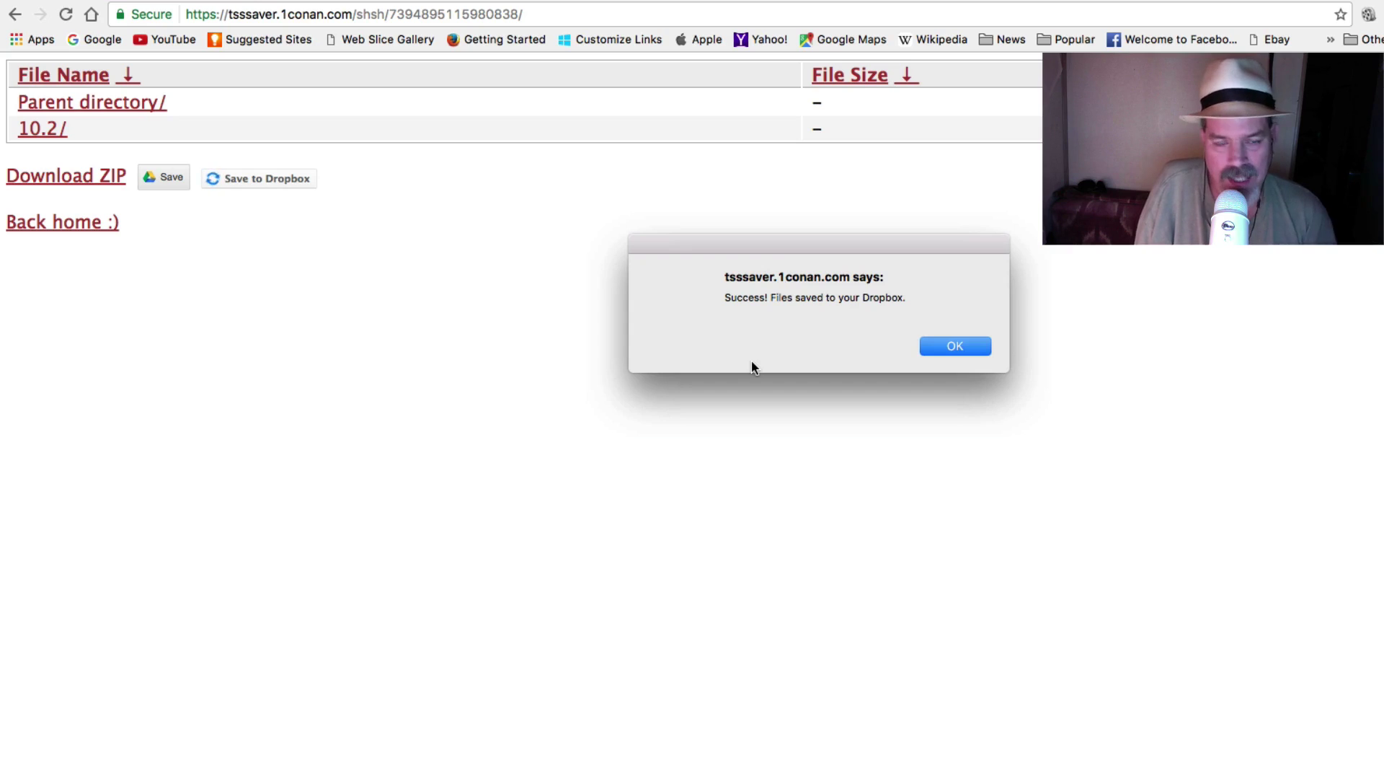
click(959, 349)
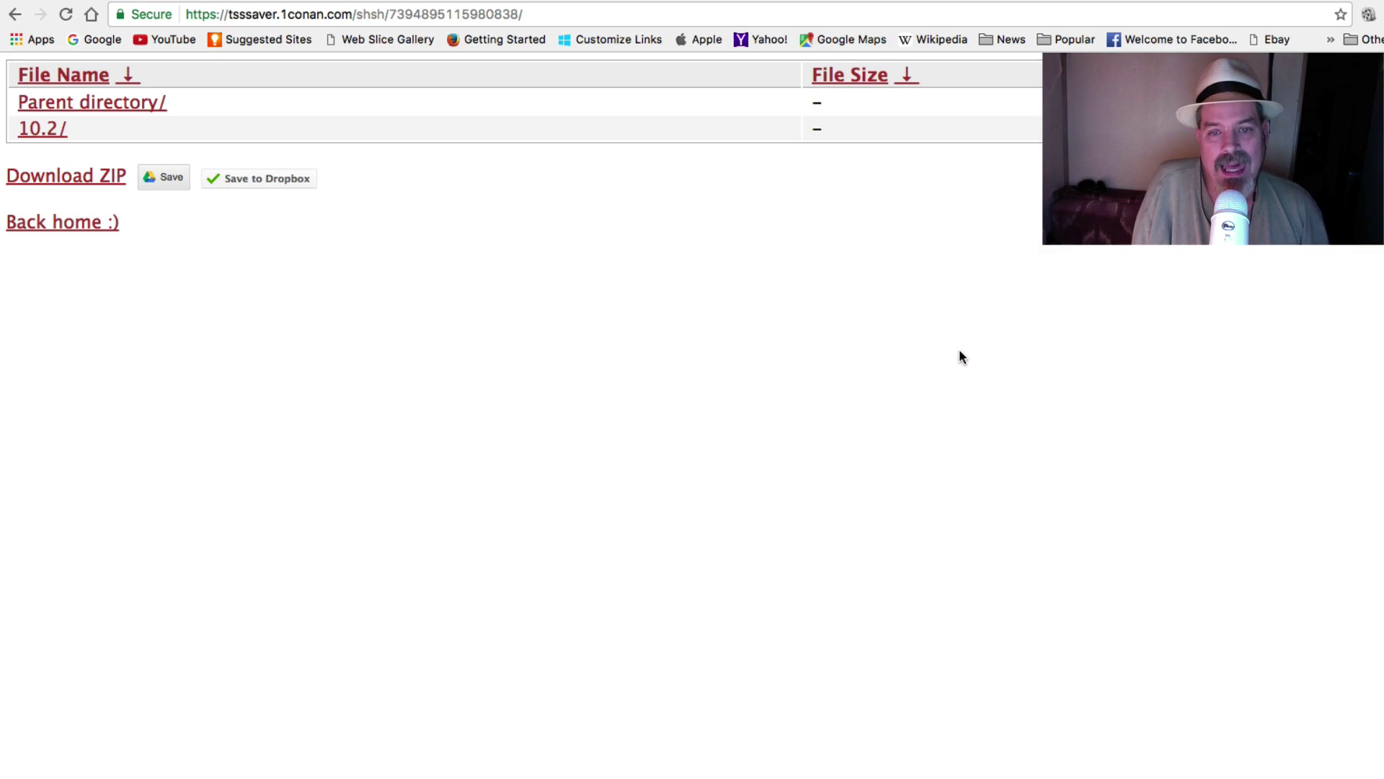